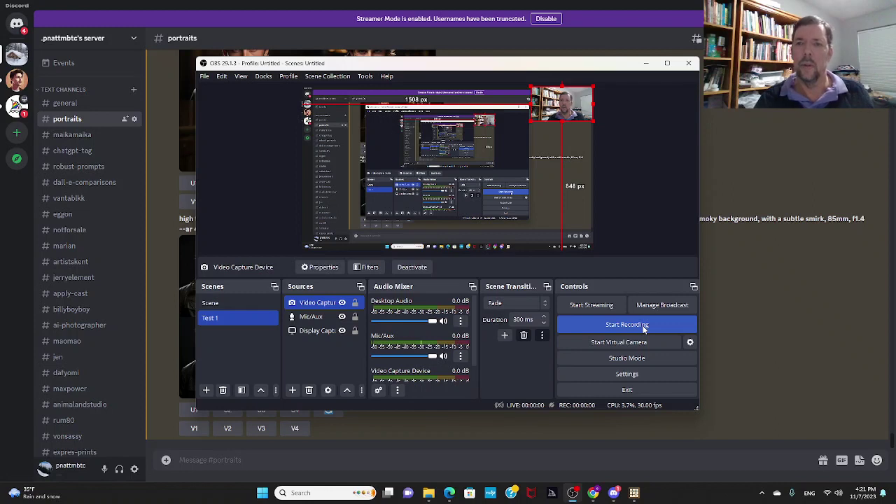
Step: Start the OBS Studio screen recording and minimize the OBS window
left_click(643, 325)
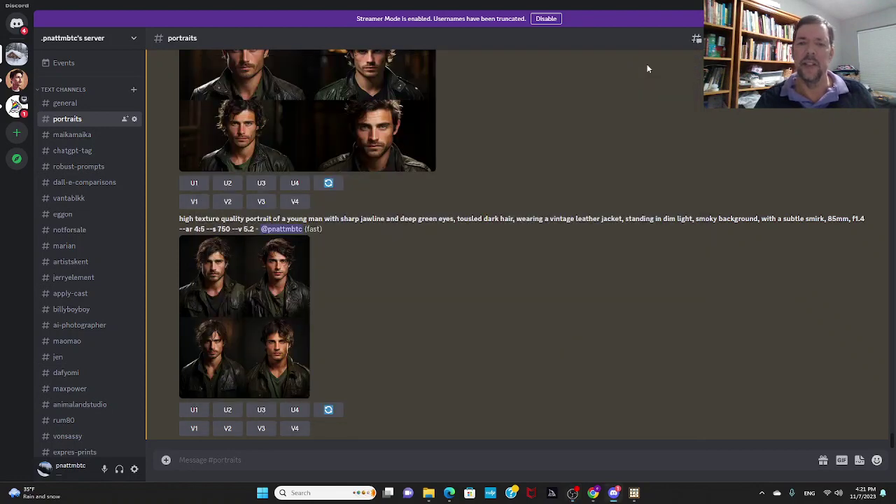
left_click(645, 63)
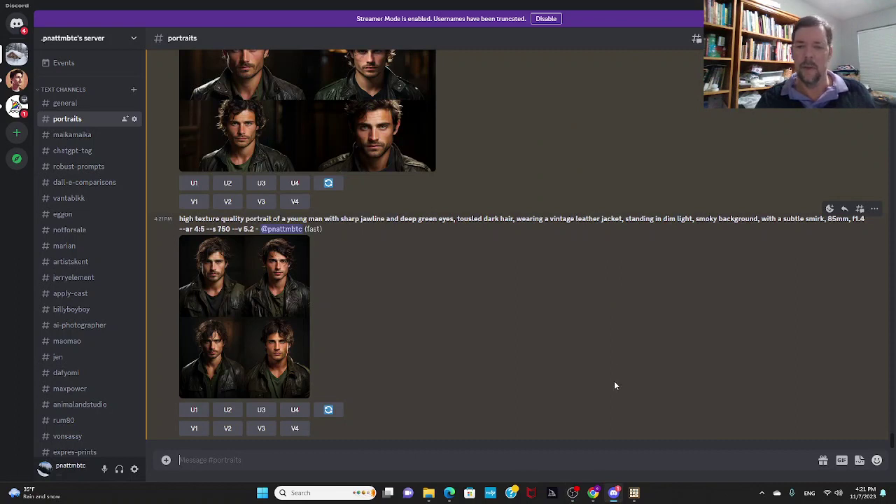
mouse_move(599, 500)
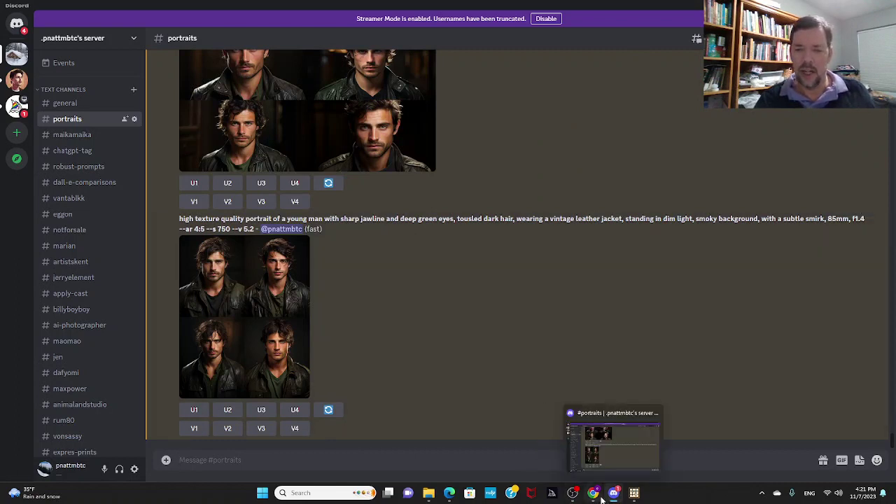
Step: Scroll back up through ChatGPT's portrait-prompt guide, then move to the Perplexity thread of prompt websites
left_click(613, 419)
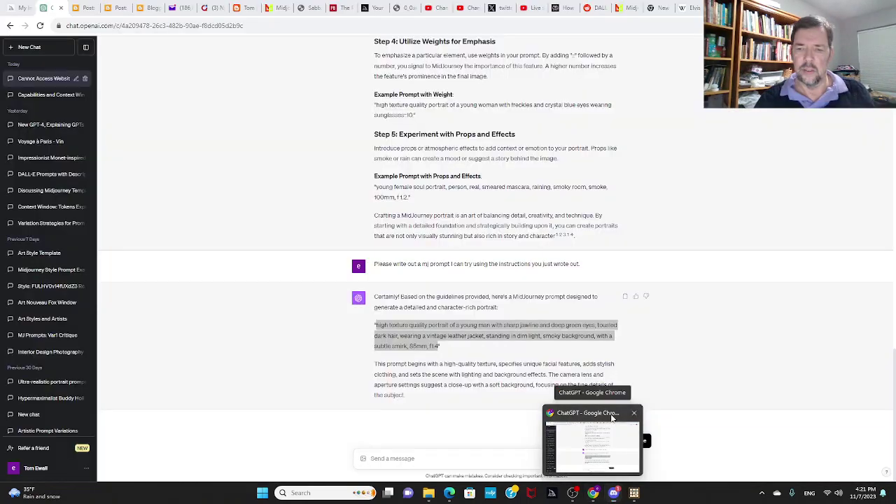
left_click(612, 419)
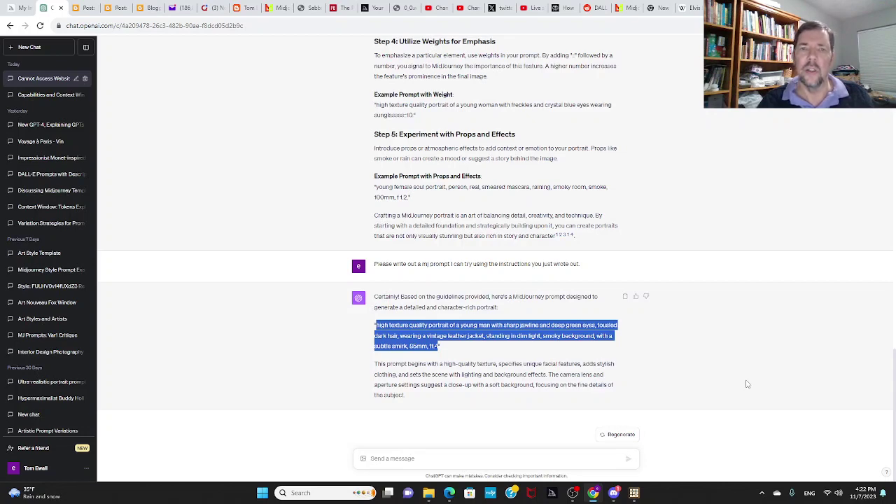
scroll(747, 384, "up", 4)
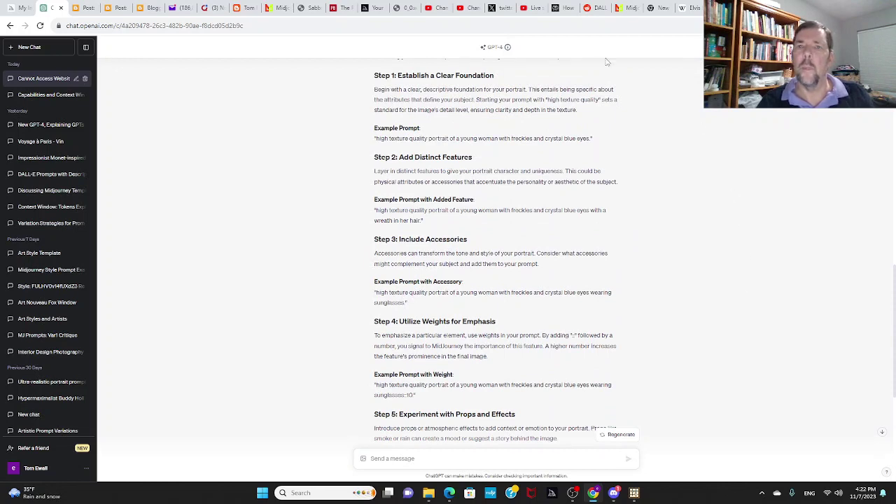
left_click(555, 8)
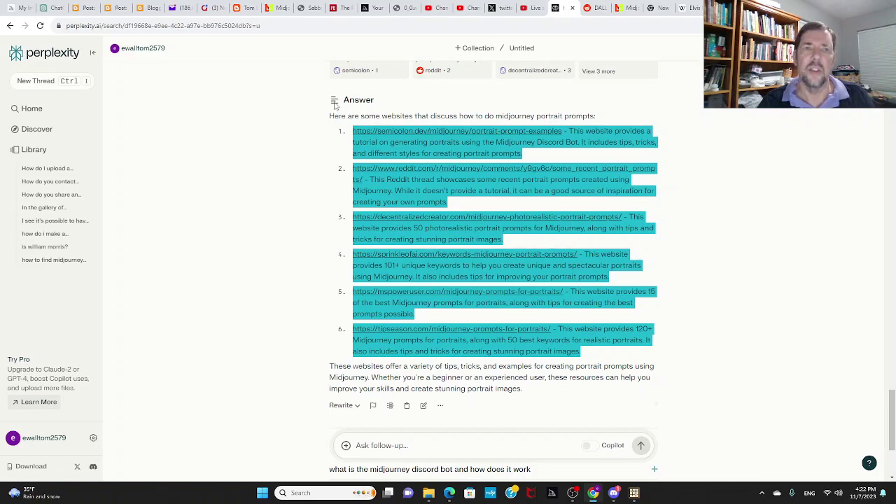
left_click(51, 8)
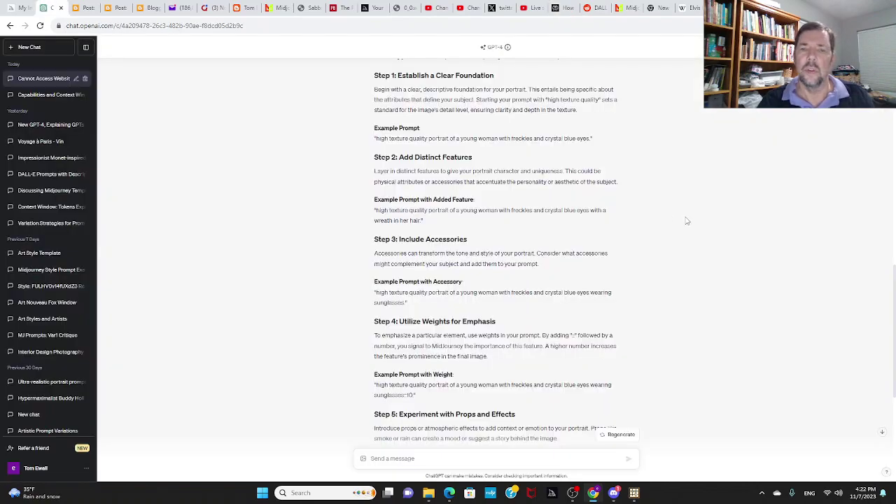
scroll(719, 254, "up", 8)
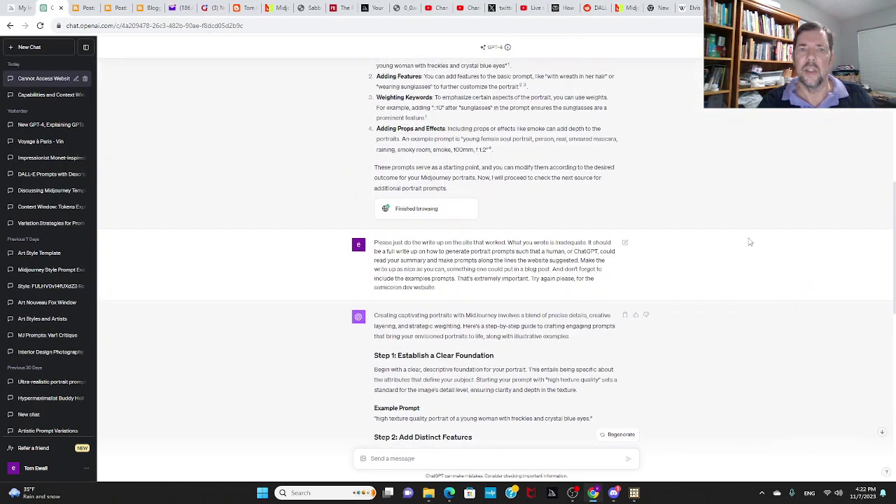
scroll(749, 241, "up", 1)
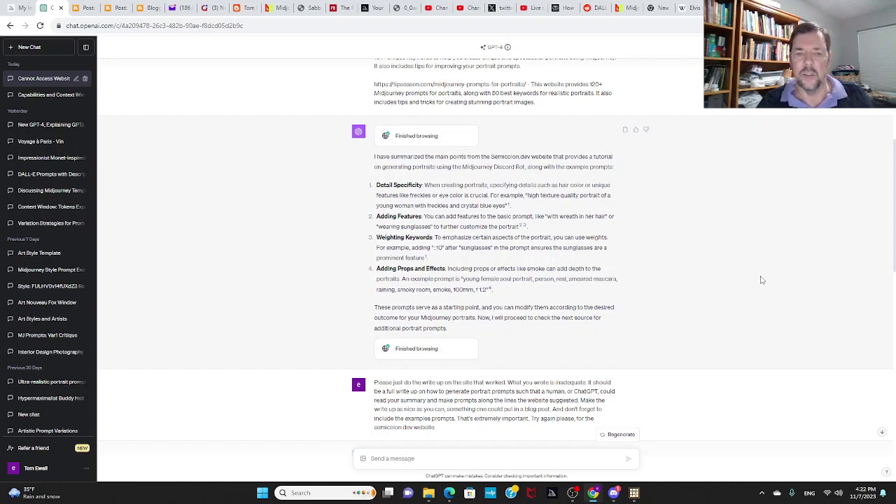
scroll(762, 279, "down", 5)
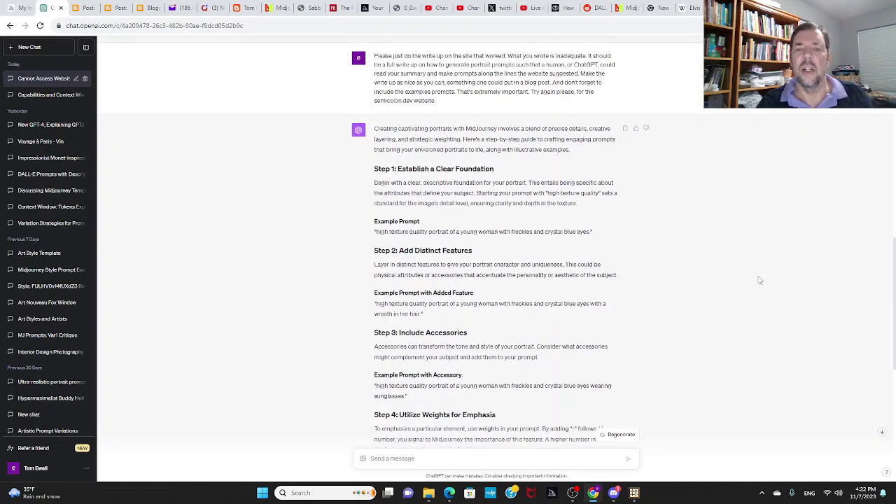
scroll(759, 280, "down", 2)
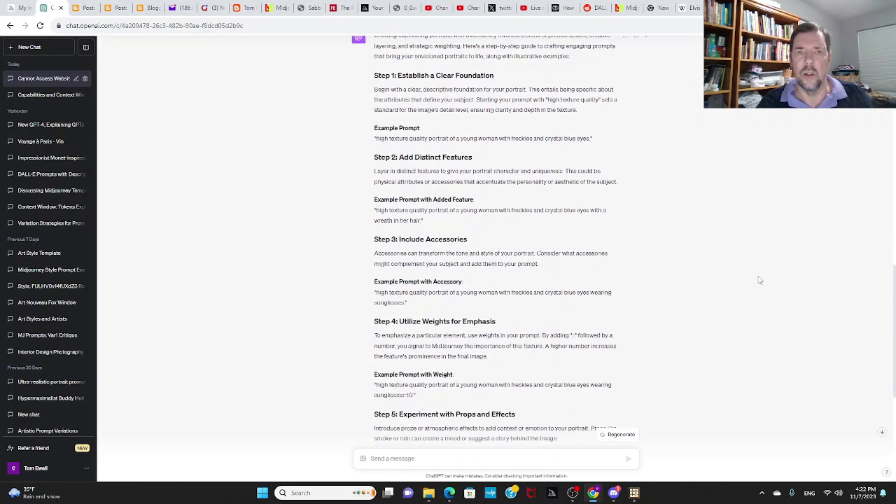
scroll(759, 280, "up", 1)
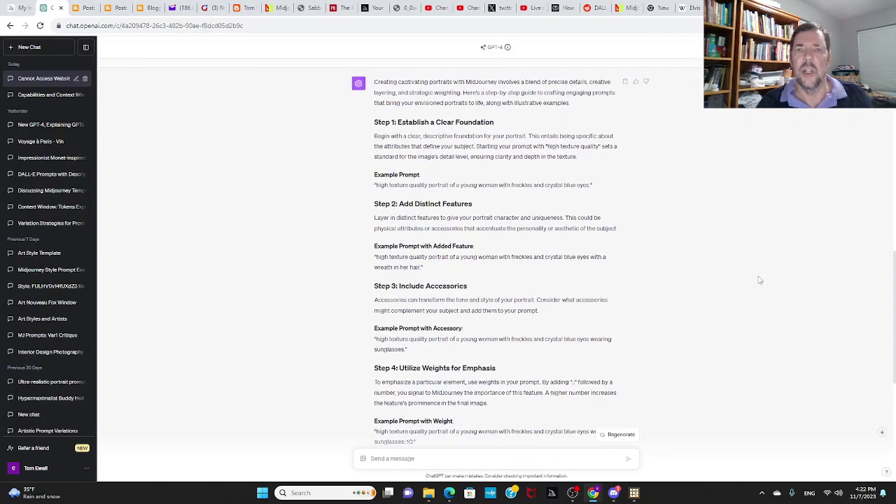
scroll(760, 280, "up", 2)
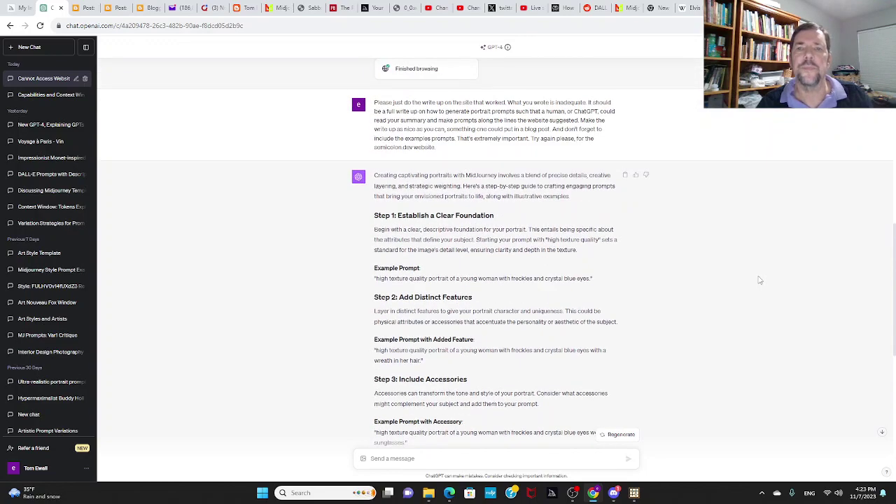
scroll(766, 283, "down", 3)
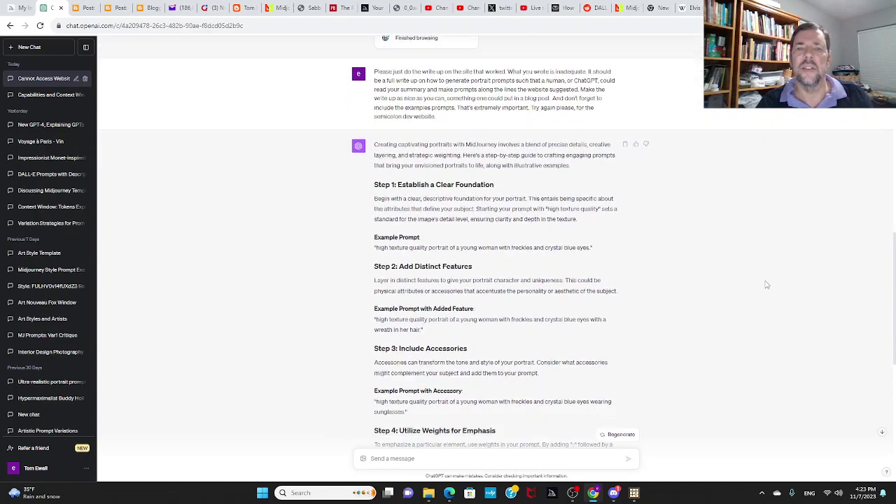
scroll(748, 288, "up", 1)
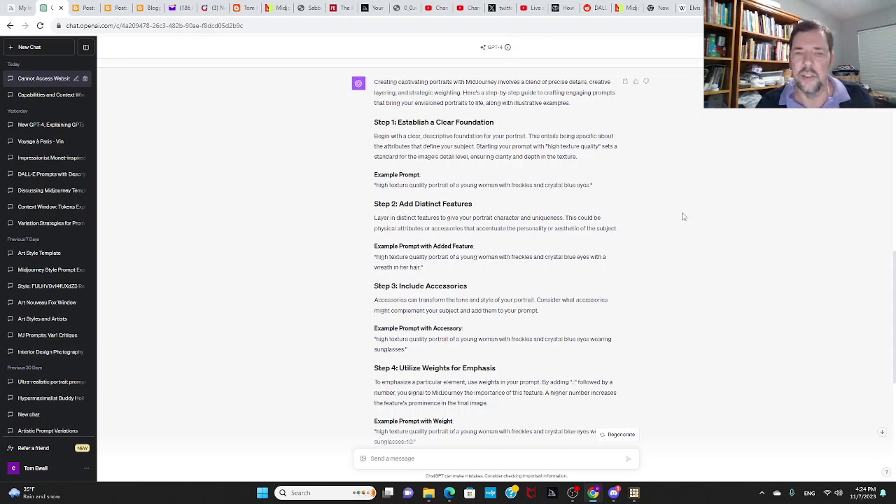
Step: Scroll down to the example prompt: young man in vintage leather jacket, smoky background, 85mm, f1.4
scroll(683, 217, "down", 2)
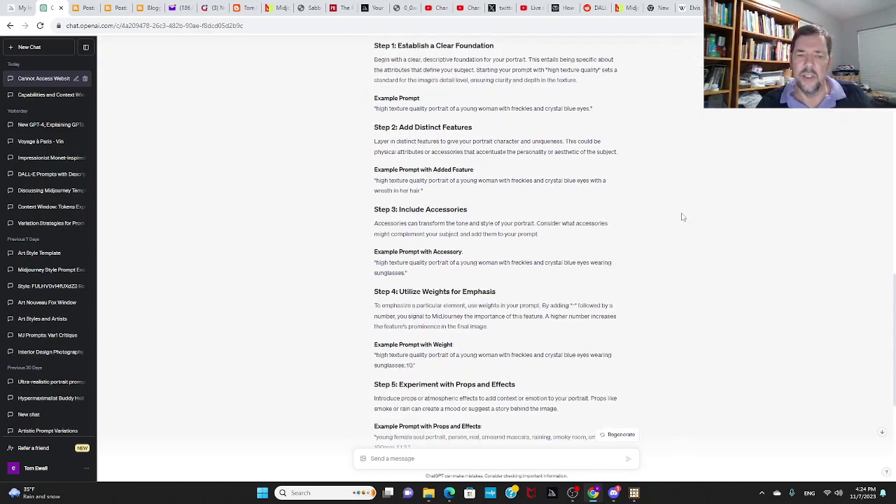
scroll(690, 221, "up", 2)
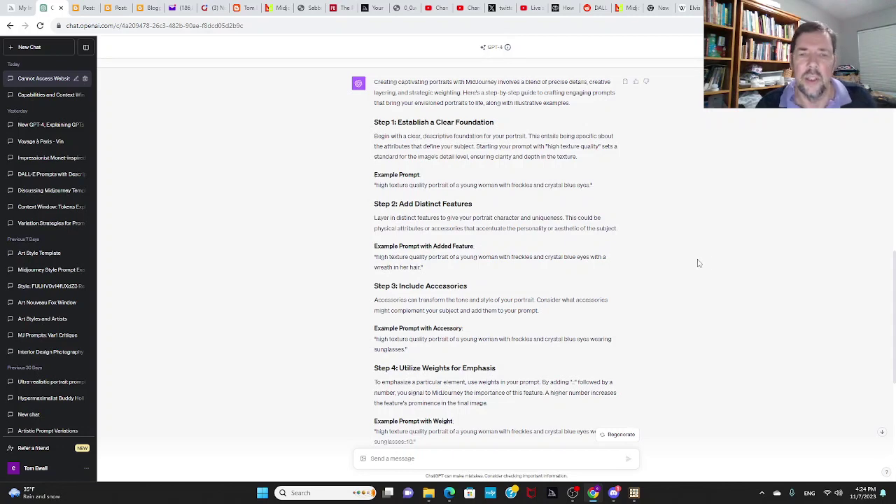
scroll(697, 263, "down", 1)
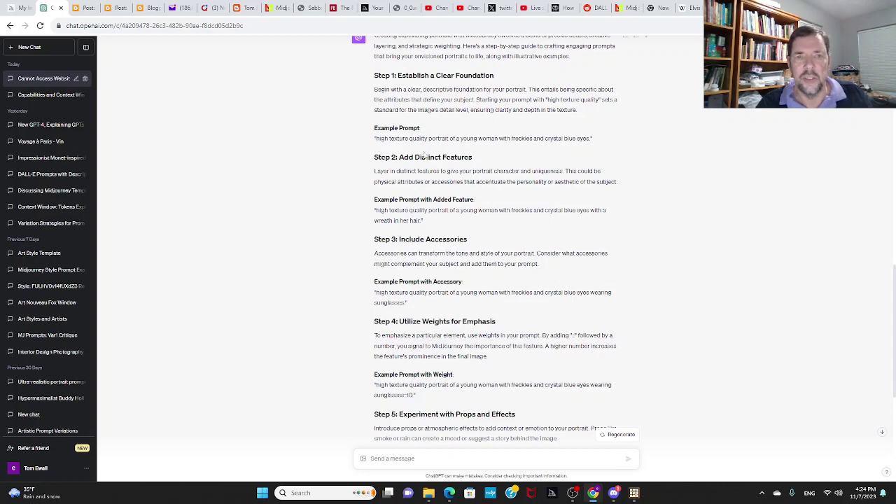
scroll(497, 169, "up", 1)
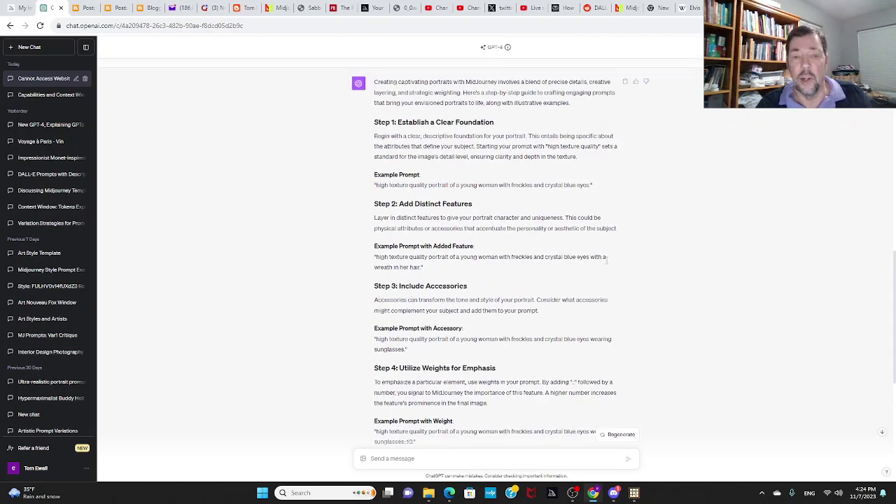
scroll(721, 314, "down", 2)
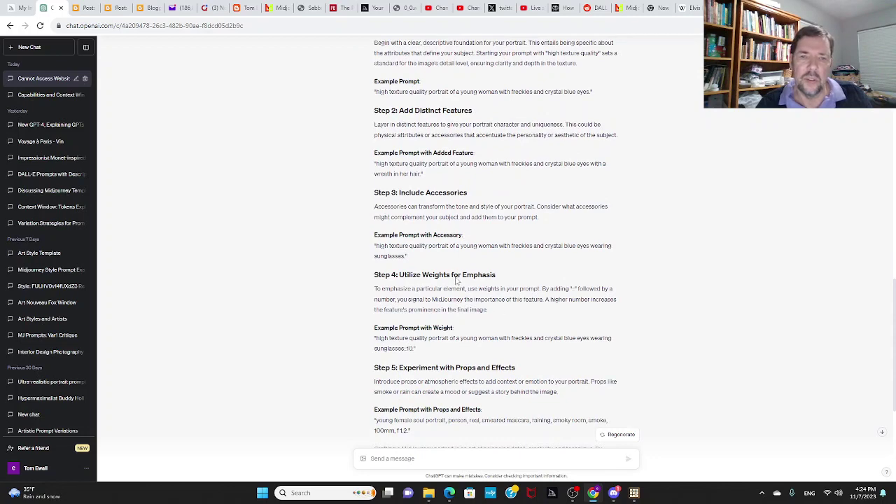
scroll(552, 289, "down", 1)
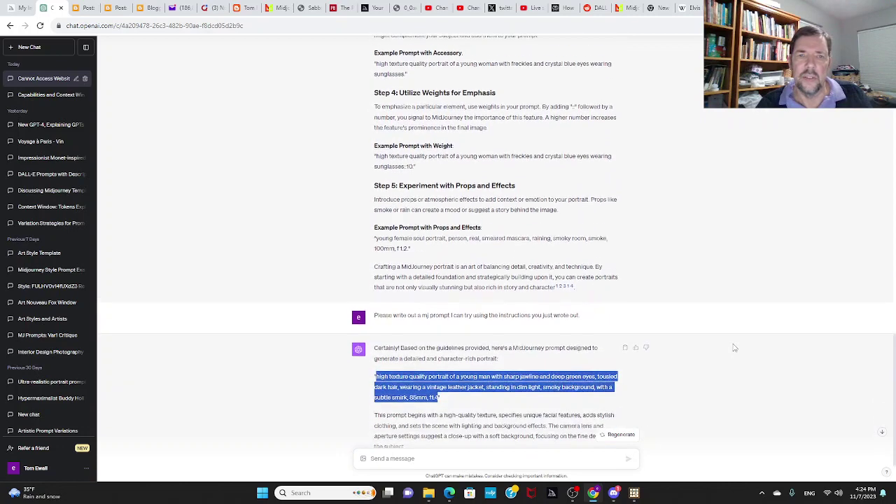
scroll(734, 348, "down", 1)
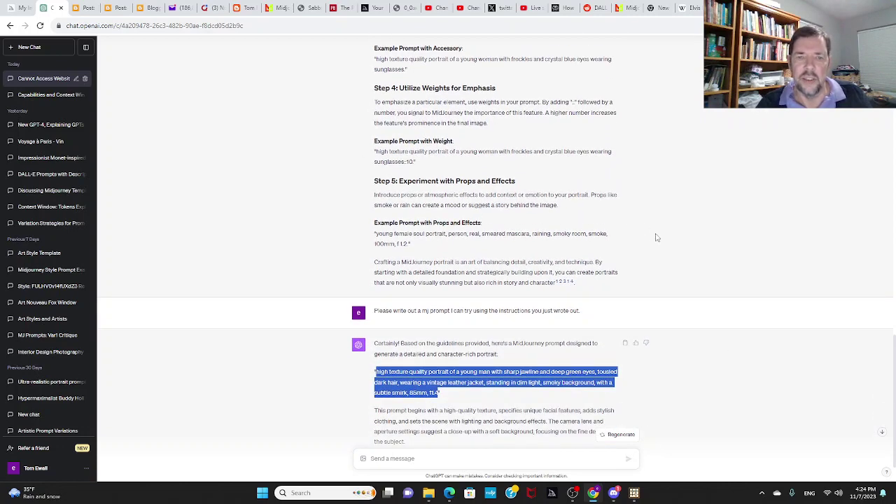
scroll(661, 236, "down", 1)
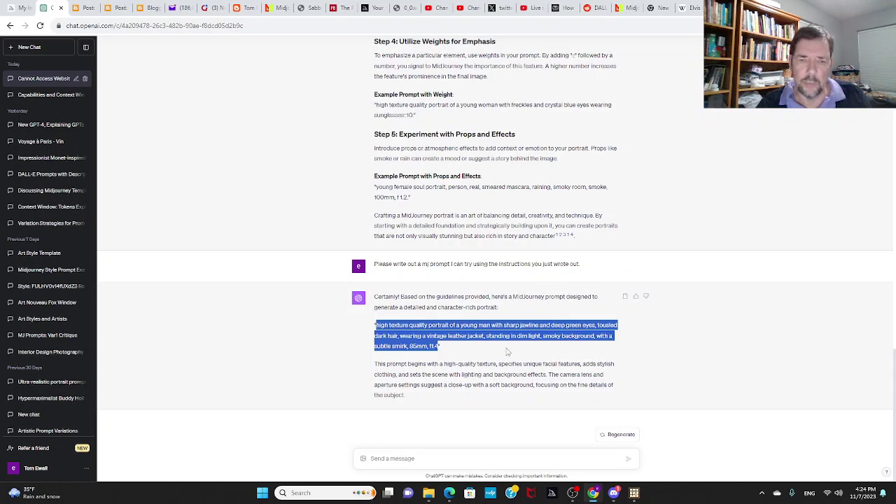
Step: In Discord's #portraits channel, enlarge the four-image leather-jacket portrait grid, then close the viewer
left_click(615, 499)
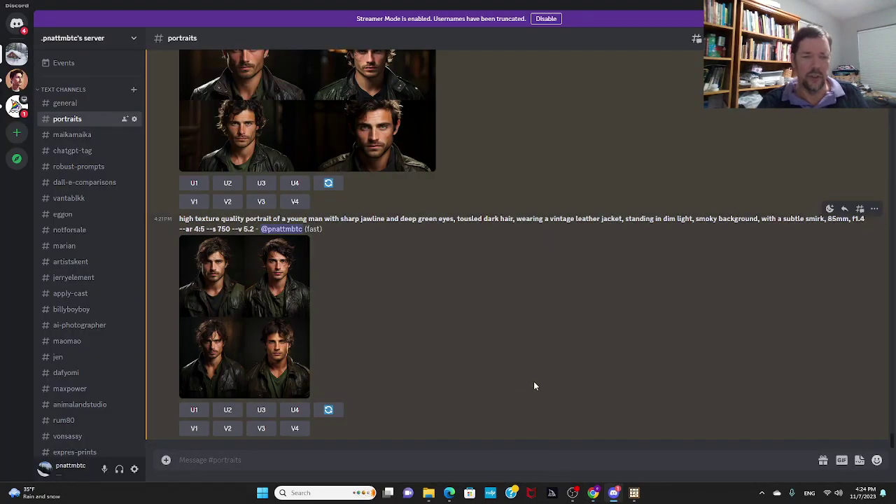
scroll(543, 372, "up", 3)
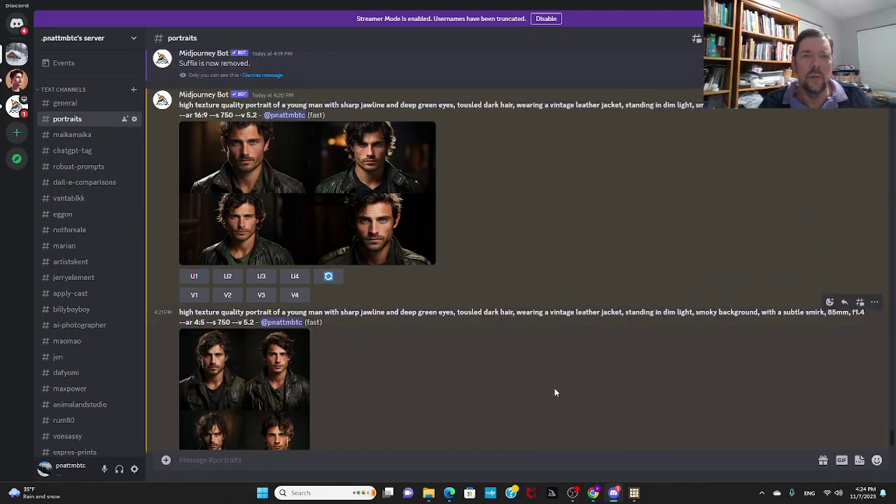
scroll(557, 390, "down", 2)
scroll(557, 390, "up", 2)
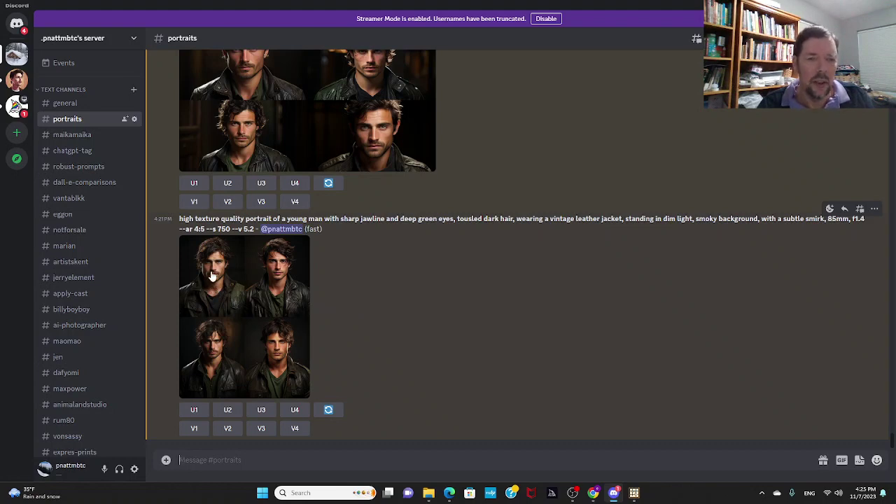
left_click(268, 274)
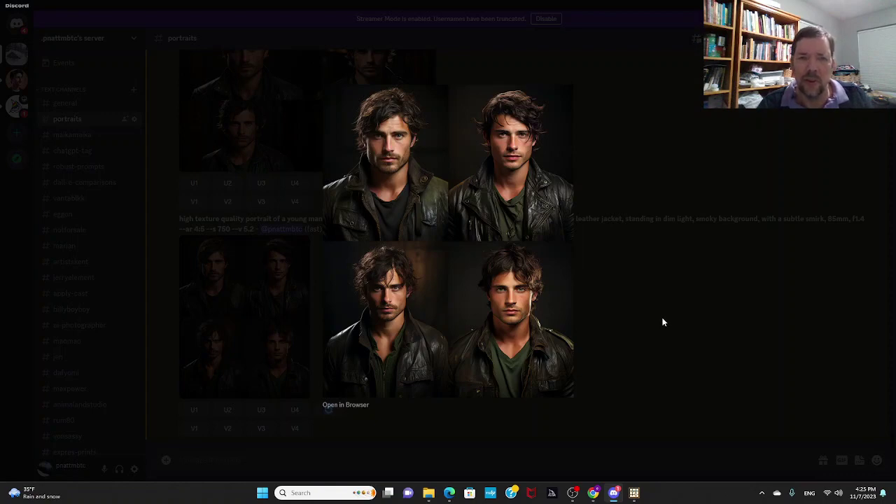
left_click(663, 321)
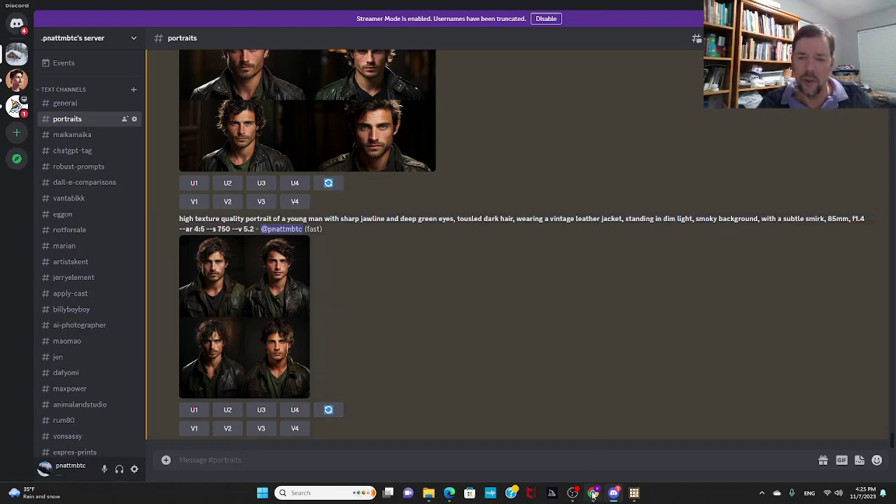
Step: Type a follow-up asking for other portrait prompt themes to explore, without writing full prompts
mouse_move(593, 493)
left_click(619, 466)
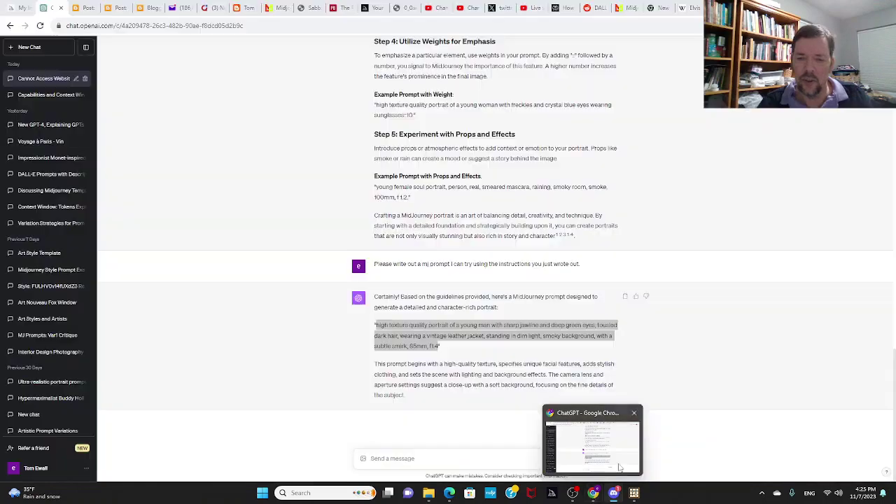
left_click(453, 431)
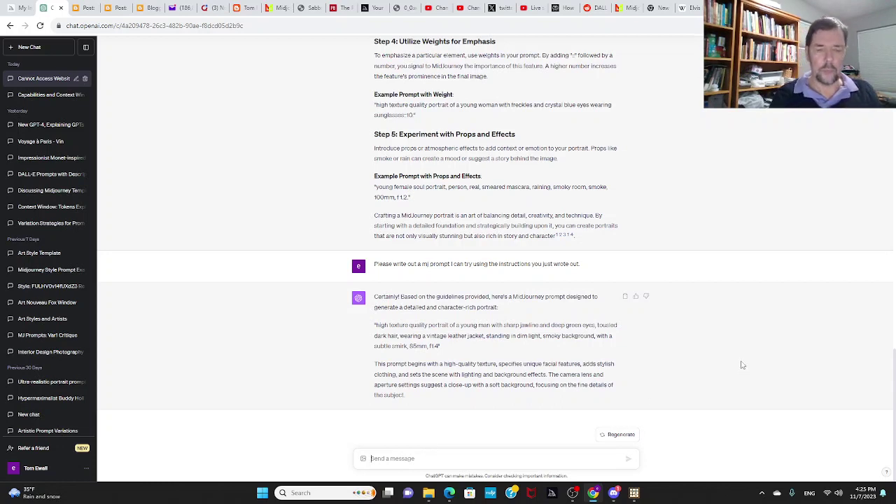
type("What")
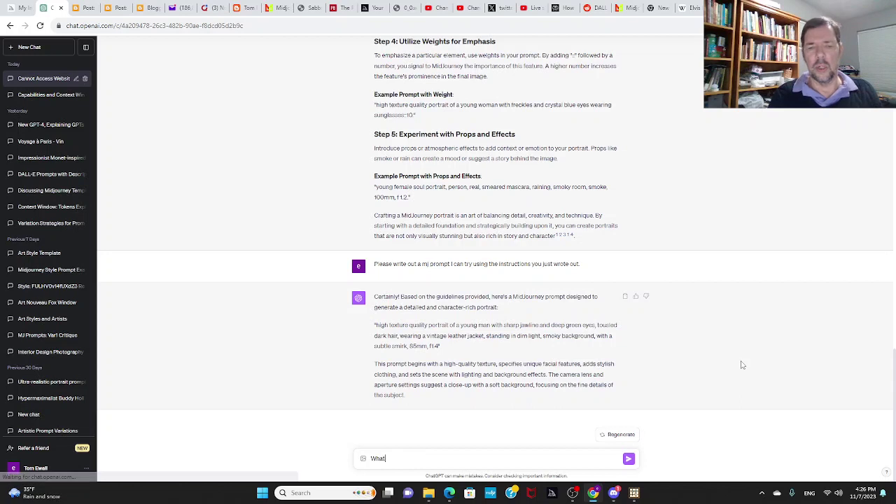
type(" are some idea for some other")
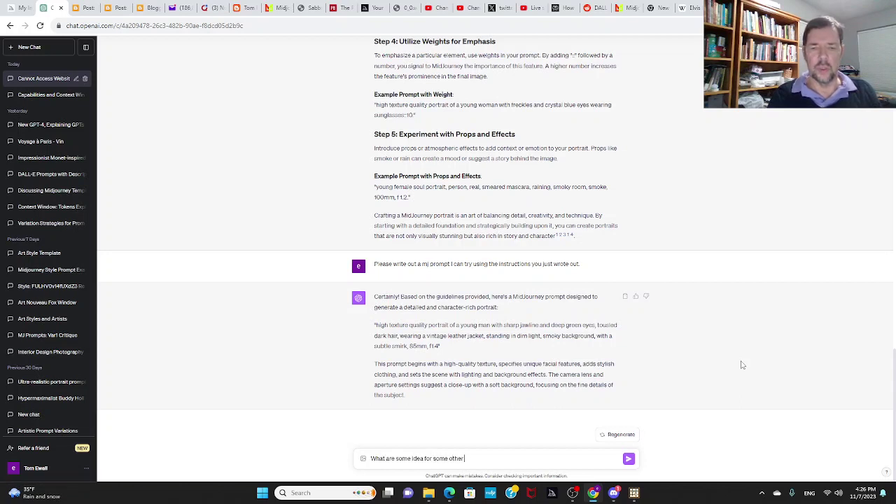
type(" promtpts")
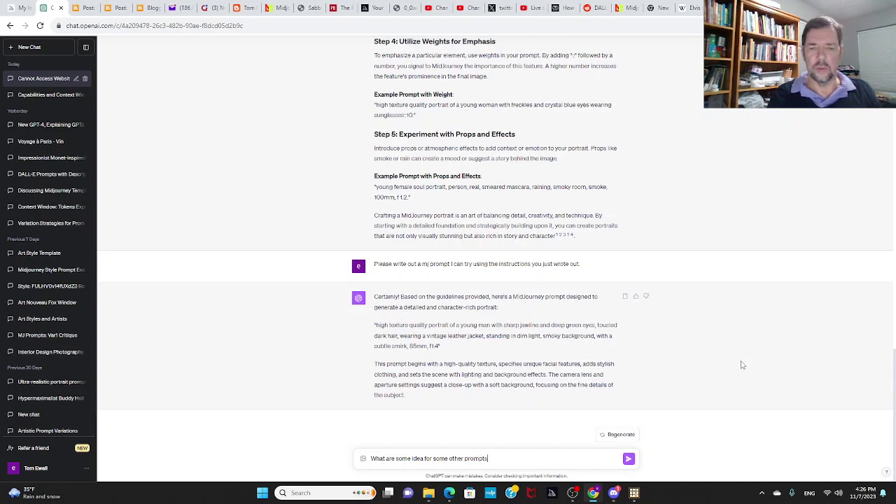
key("BackSpace")
key("BackSpace")
key("BackSpace")
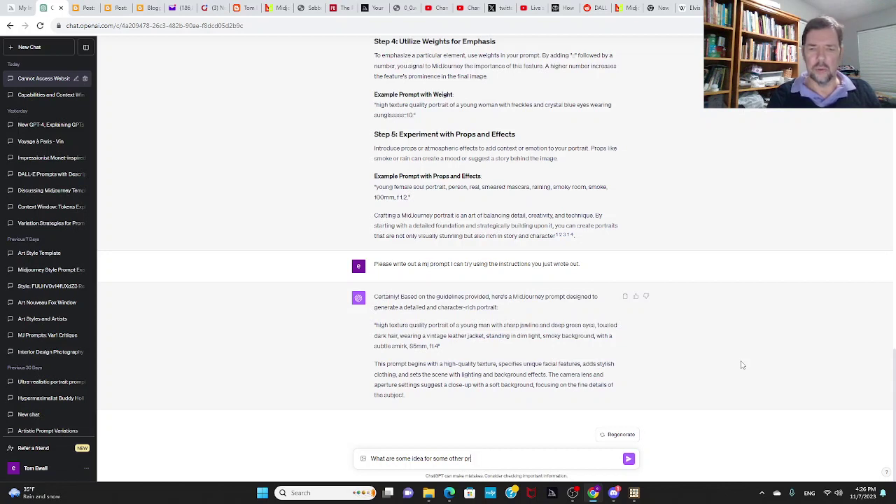
type("trait prompts?")
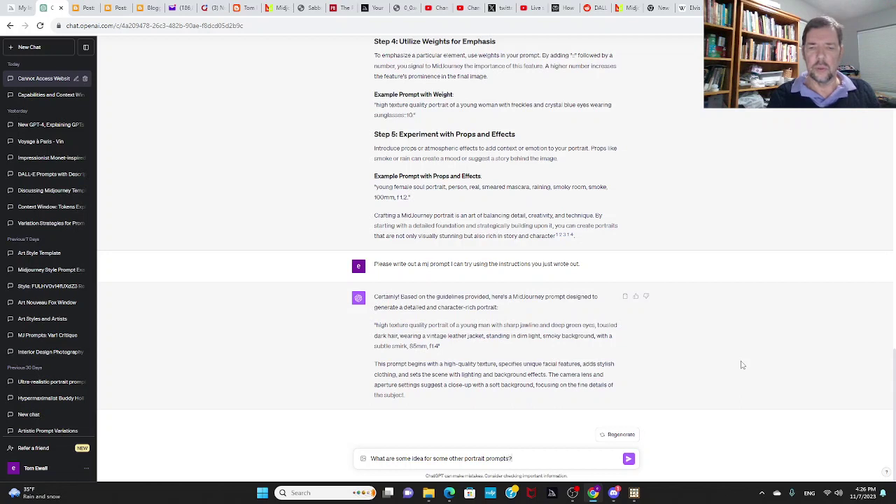
type(" Please write ")
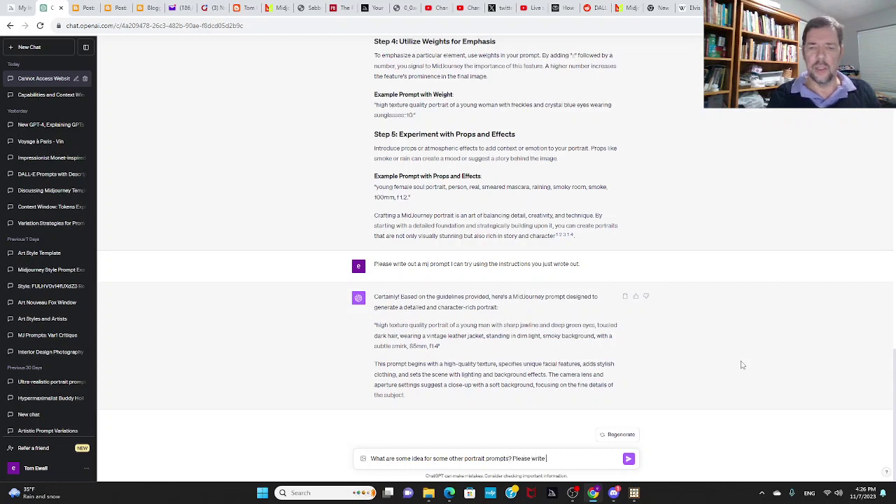
type("out some themes")
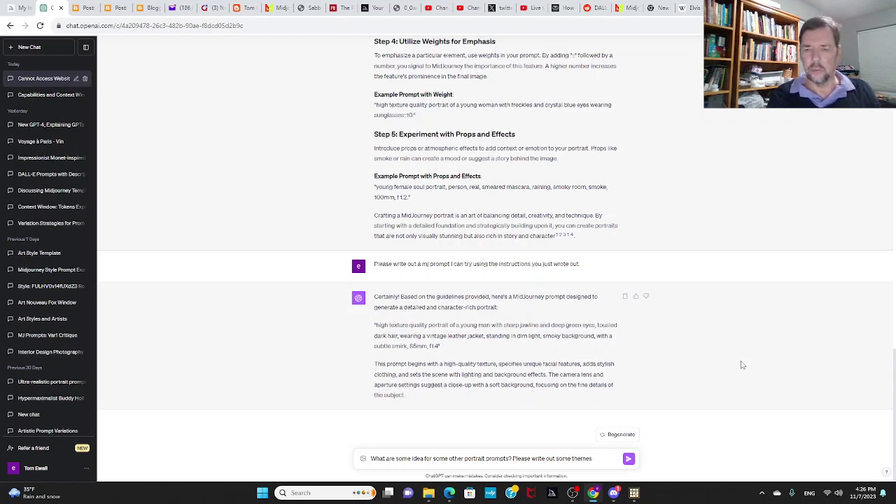
type("e  we could expl")
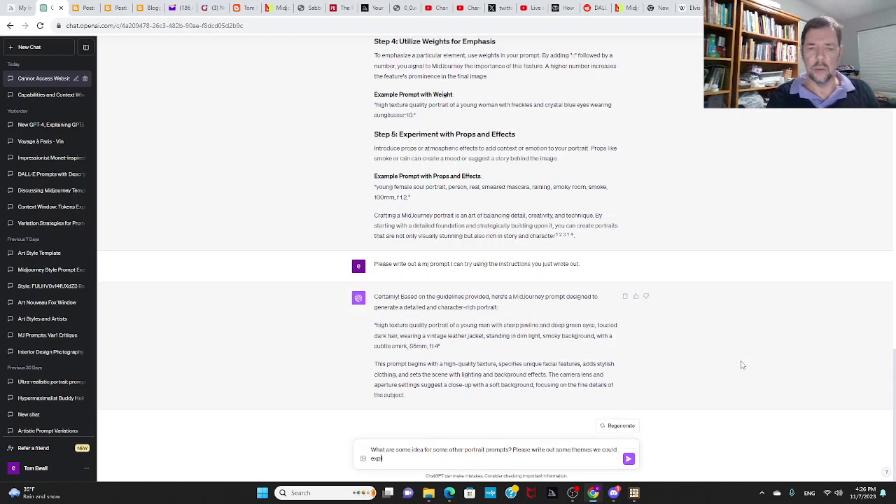
type("ore. Don't w")
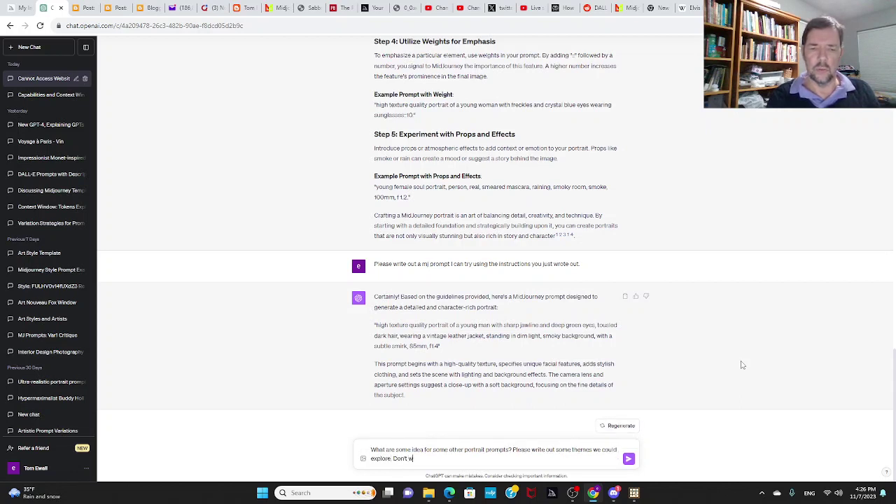
type("rite out any prompts, but just ideas.")
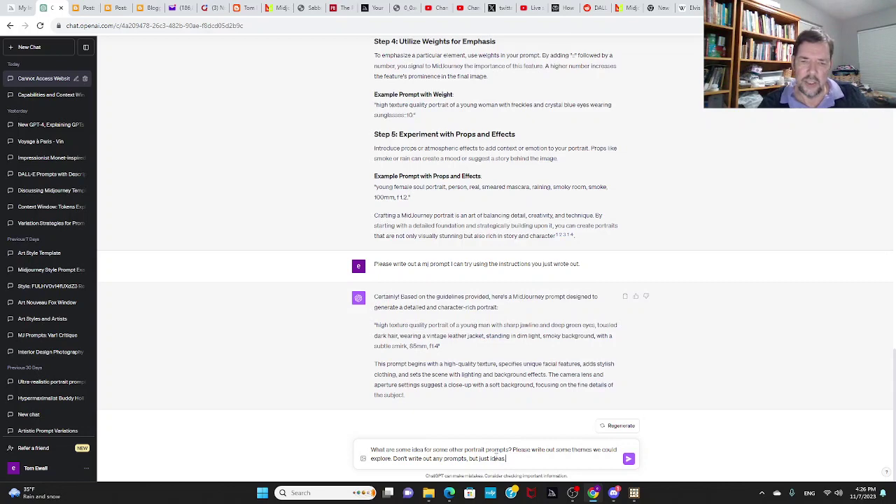
Step: Send the follow-up and receive 20 numbered portrait themes, Seasonal Imagery through Steampunk Adventures
left_click(629, 460)
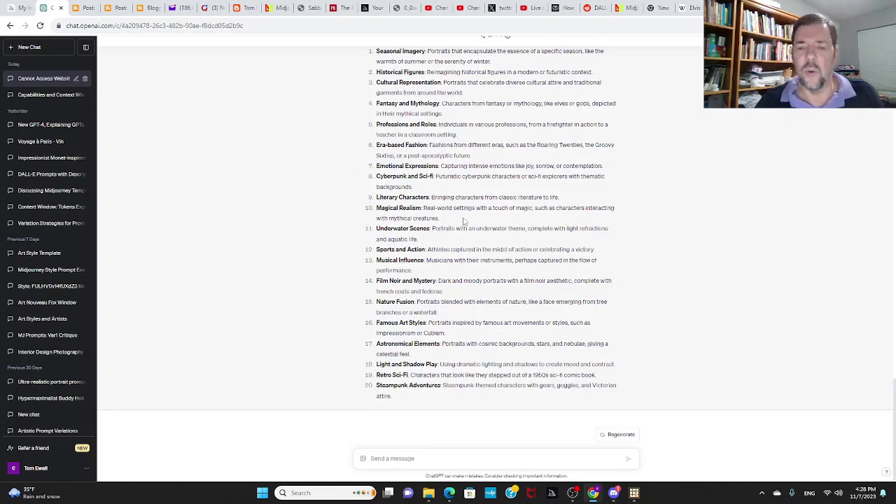
mouse_move(571, 492)
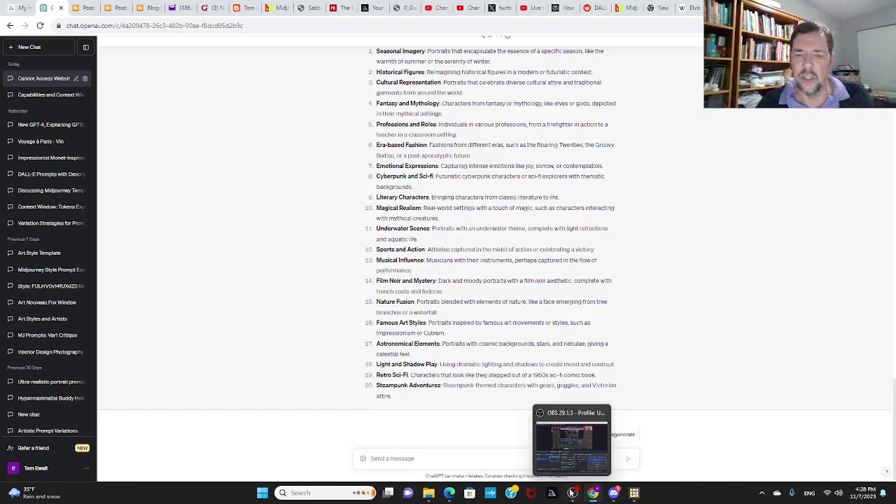